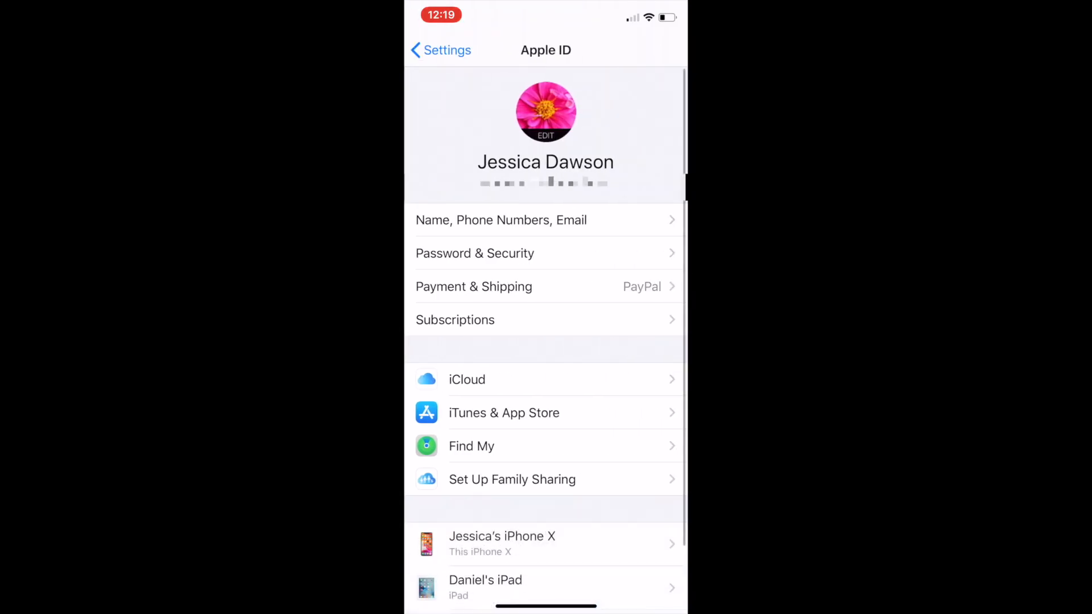
Reach the iCloud Backup page from the Apple ID banner via iCloud
click(473, 380)
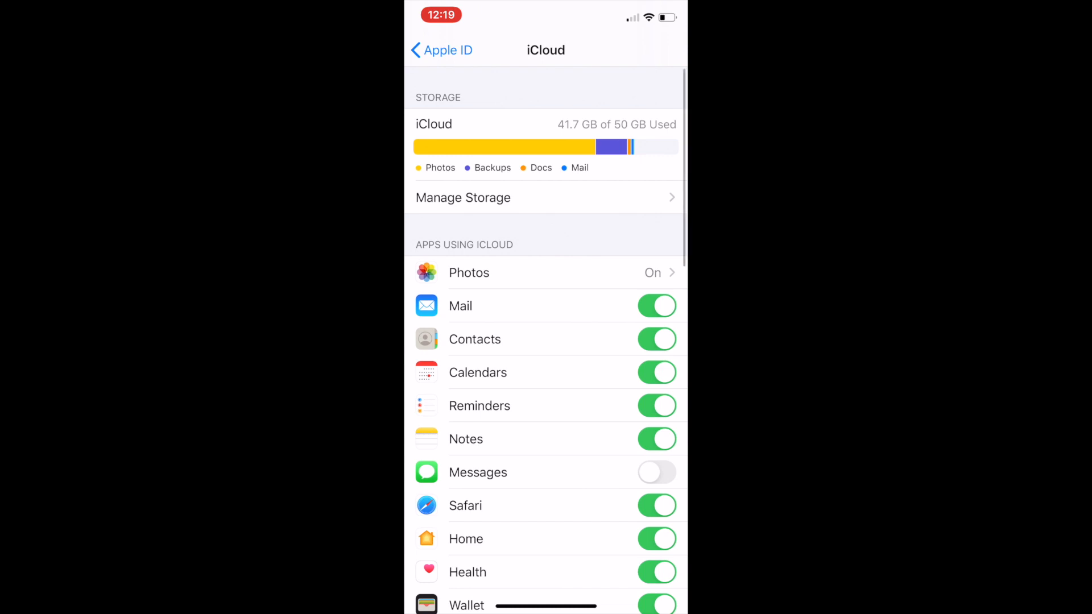
scroll(546, 342, down, 5)
click(491, 439)
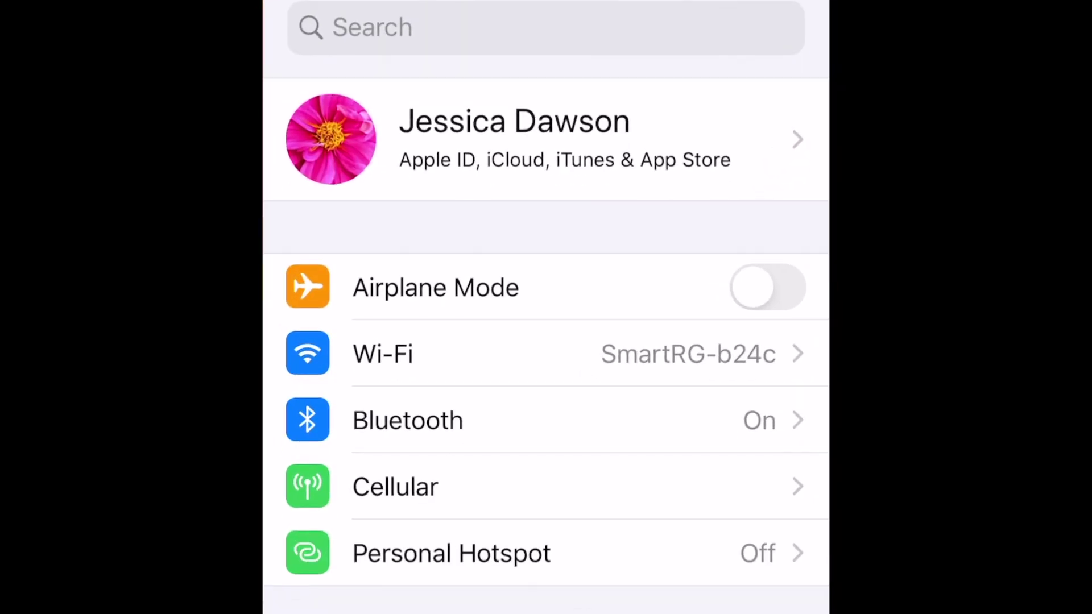
scroll(546, 307, down, 10)
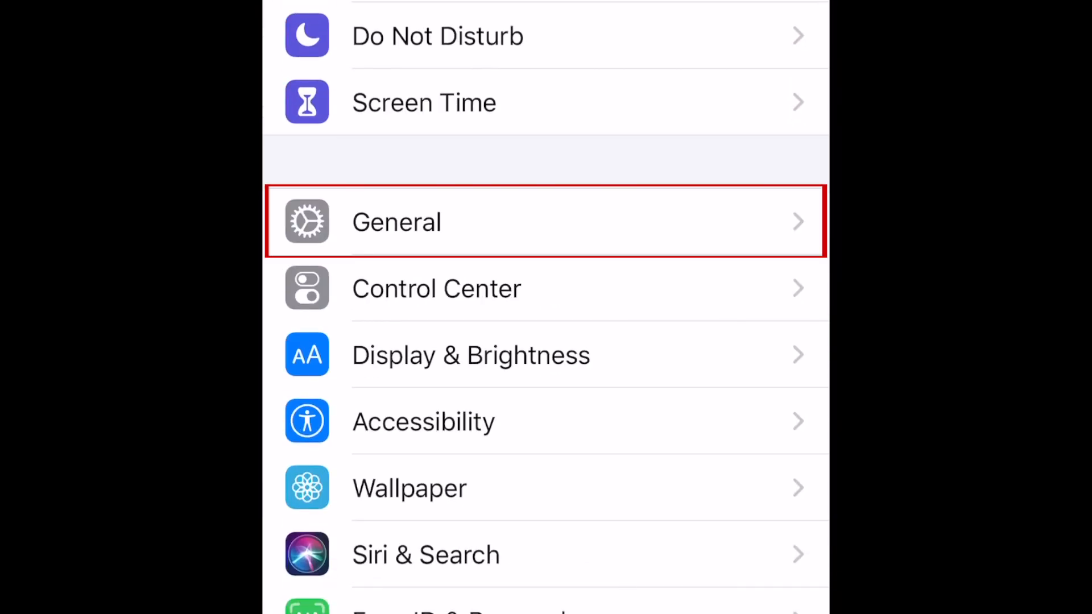
Go to the General page listing About and Software Update
click(397, 222)
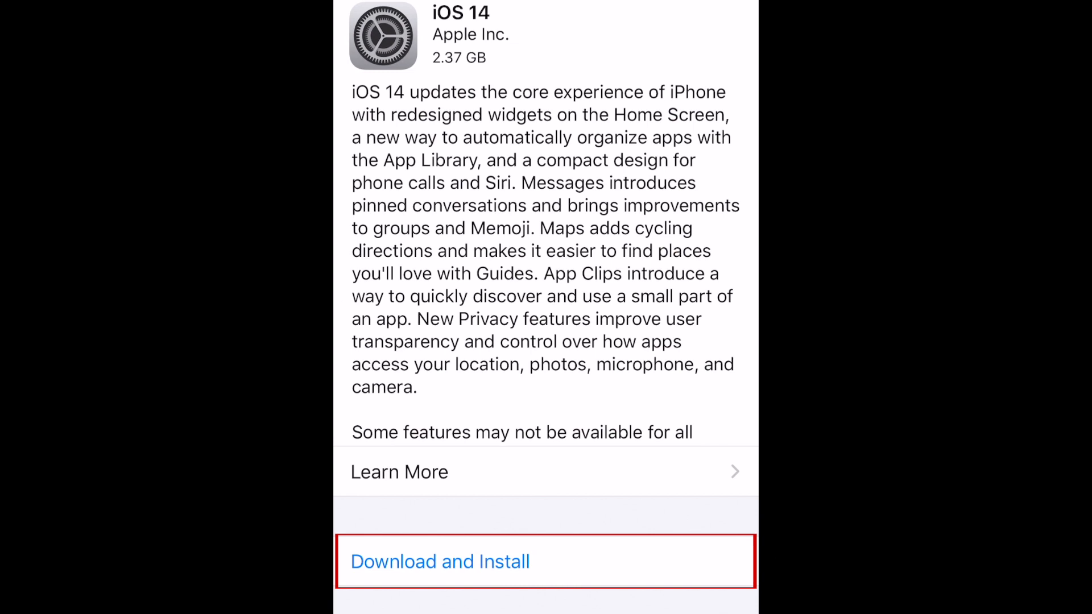
Start Download and Install for the 2.37 GB iOS 14 update
click(440, 562)
text(00000)
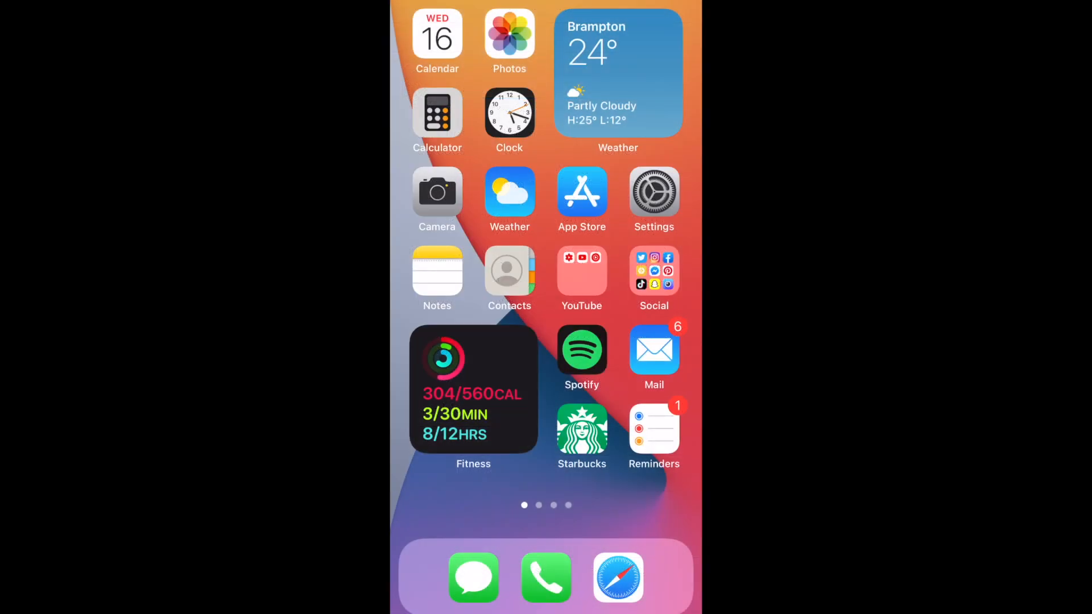
mouse_move(618, 110)
mouse_down()
mouse_move(618, 34)
mouse_move(618, 111)
mouse_up()
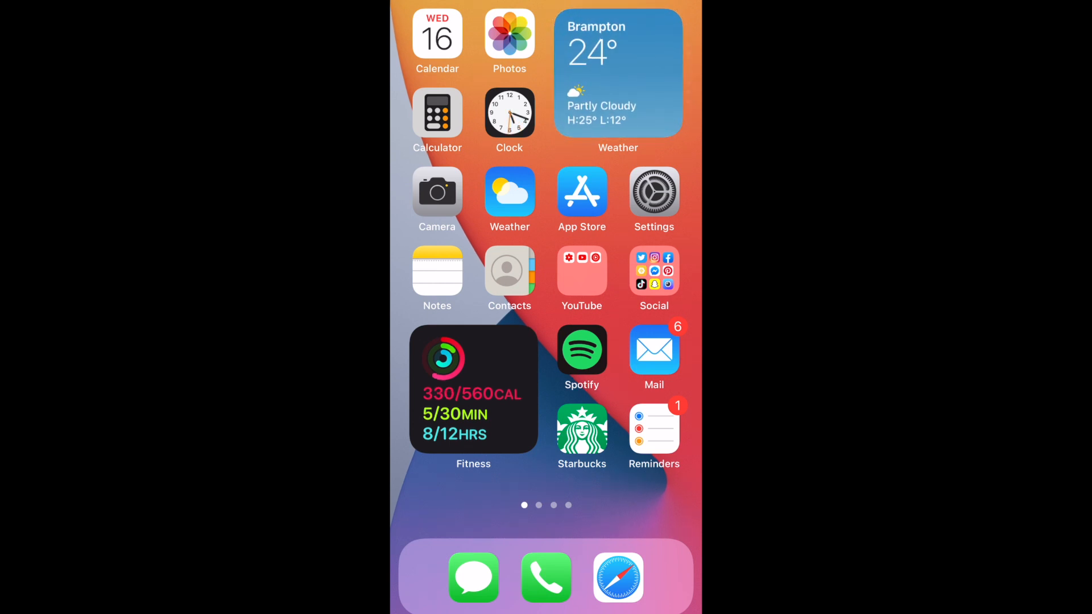